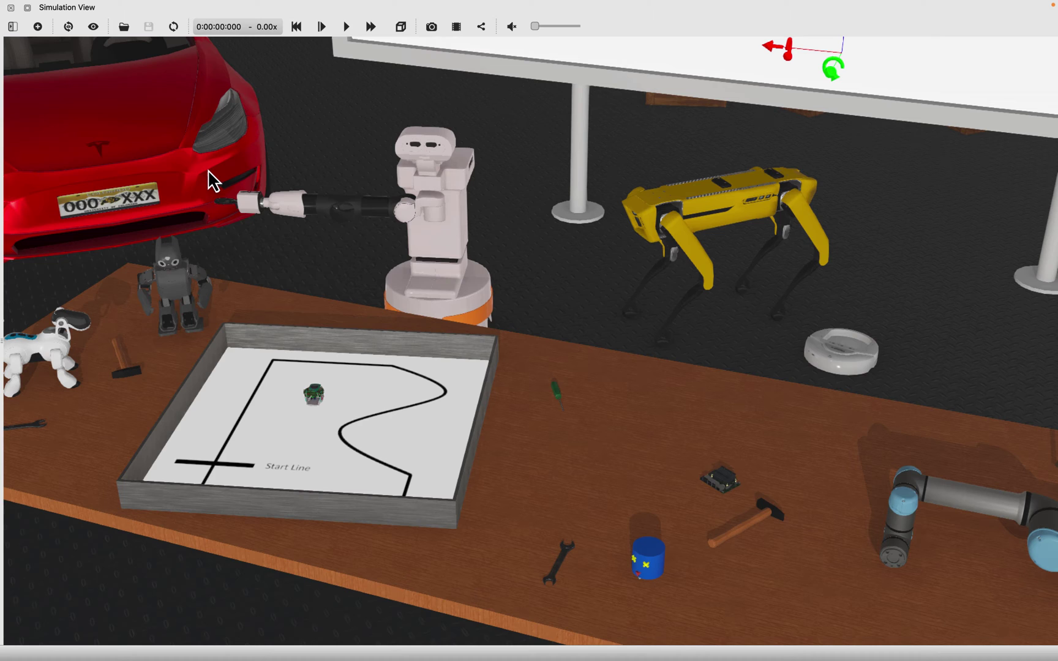
- Run the simulation briefly, pan across the workbench, then reset it to its starting state
left_click(344, 30)
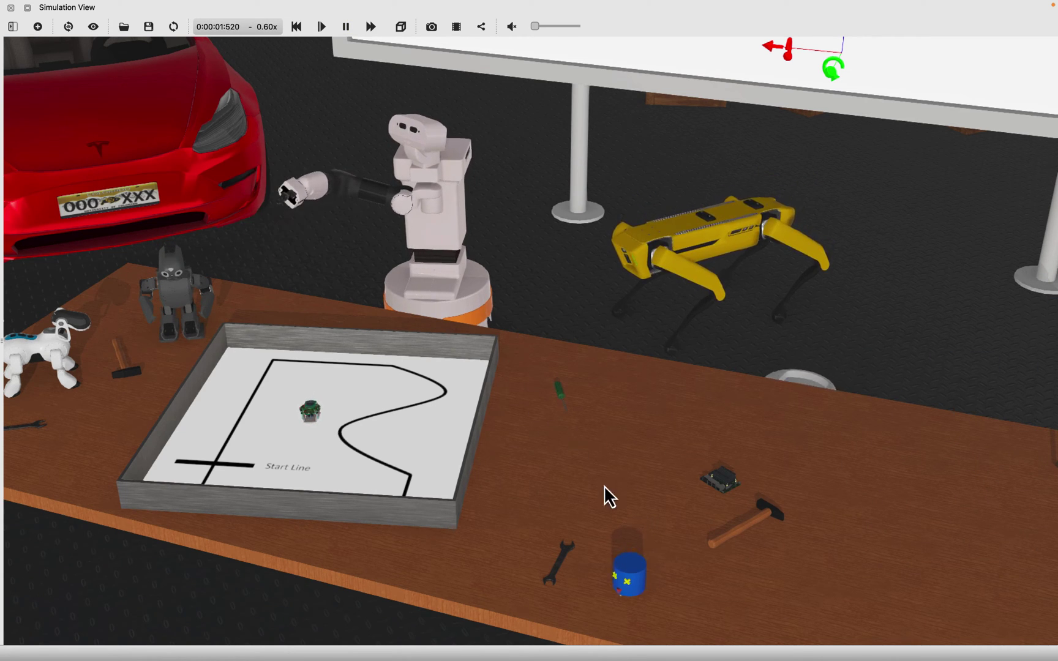
right_click_drag(610, 488, 560, 431)
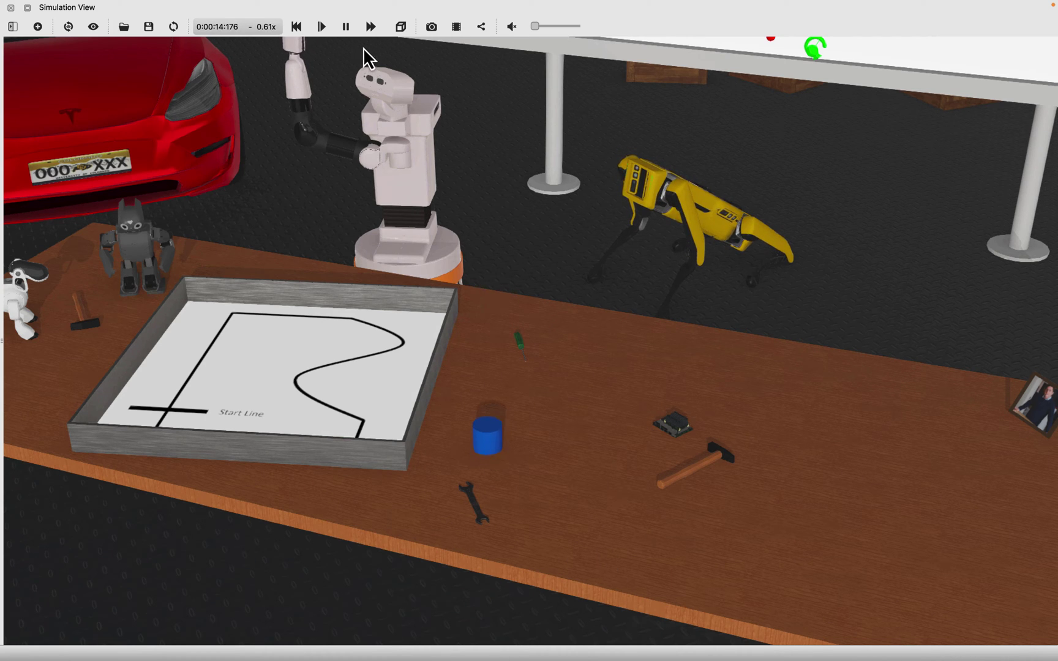
left_click(351, 34)
left_click(300, 30)
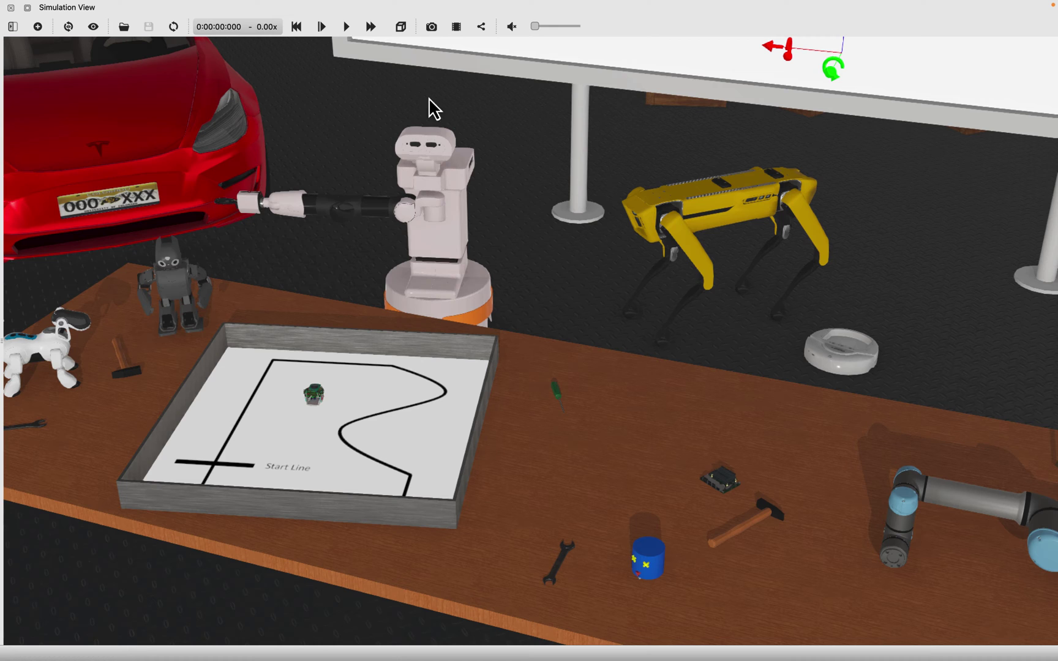
- Zoom and pan in close on the blue cylindrical robot
scroll(826, 365, "up", 3)
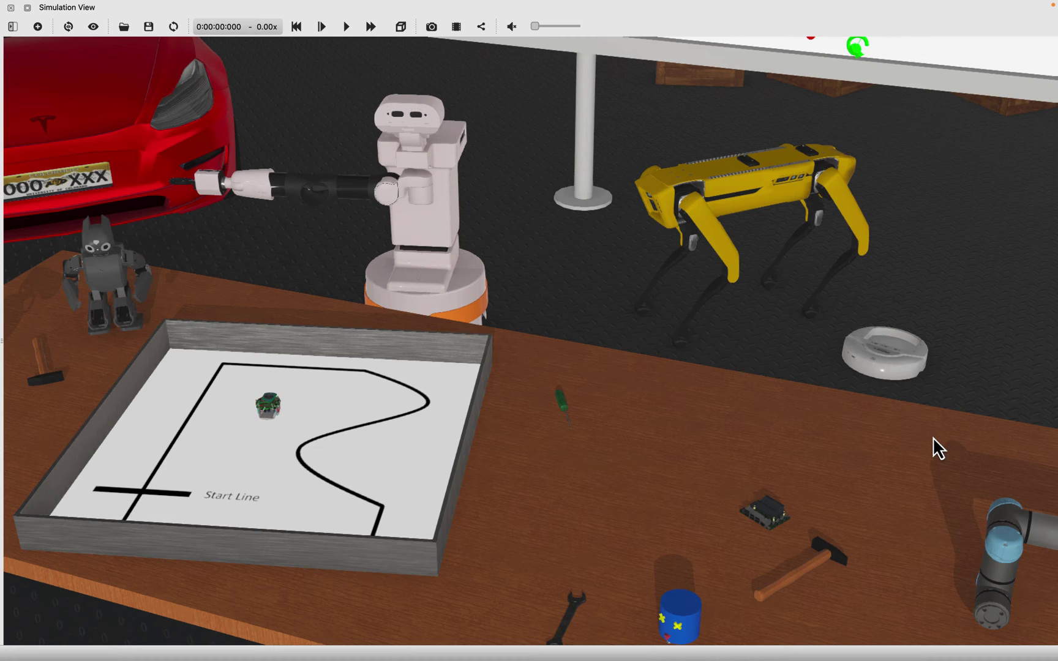
right_click_drag(741, 526, 633, 424)
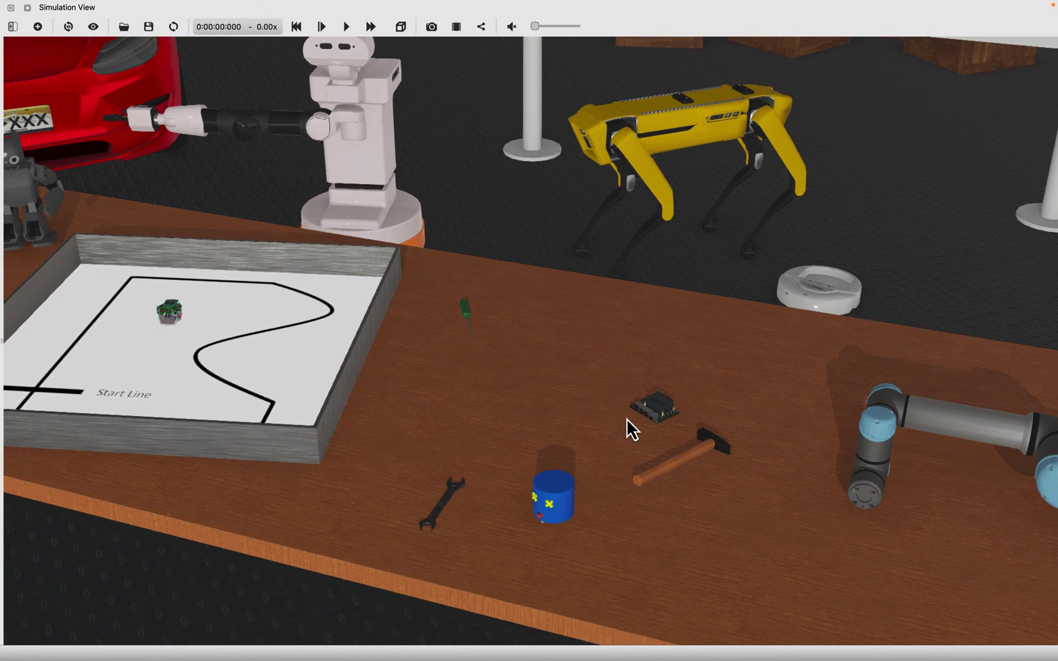
scroll(612, 488, "up", 10)
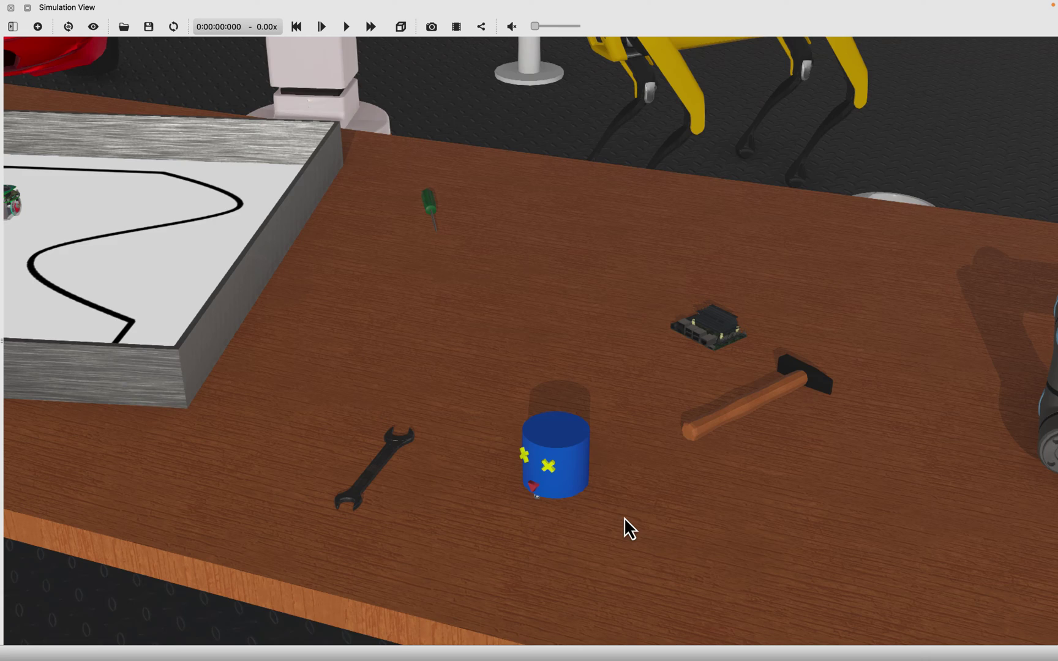
scroll(605, 459, "up", 5)
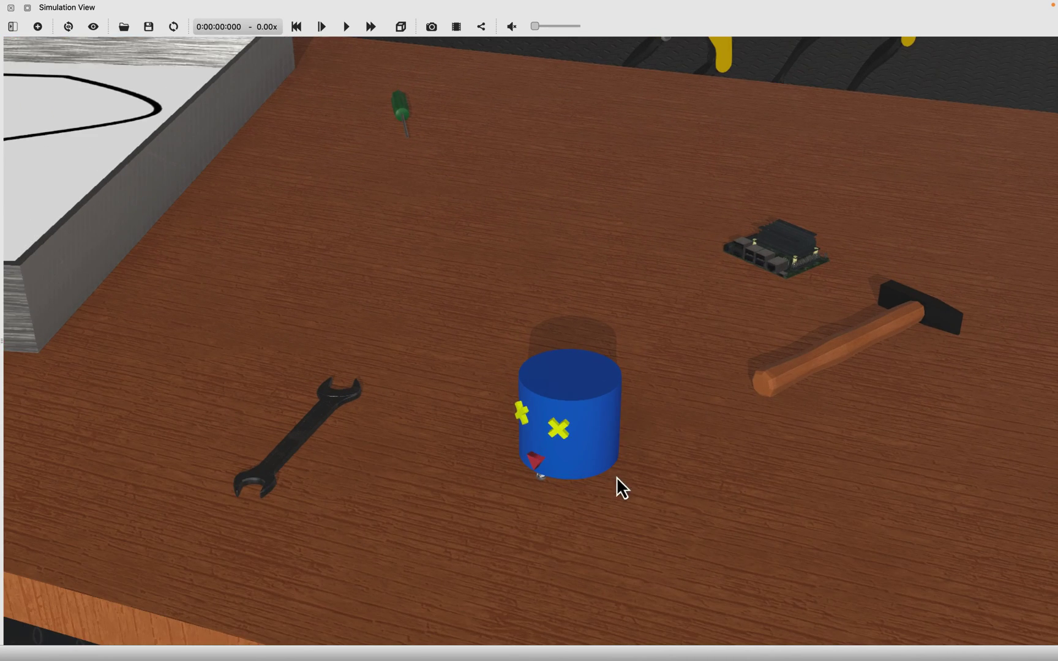
scroll(629, 475, "down", 3)
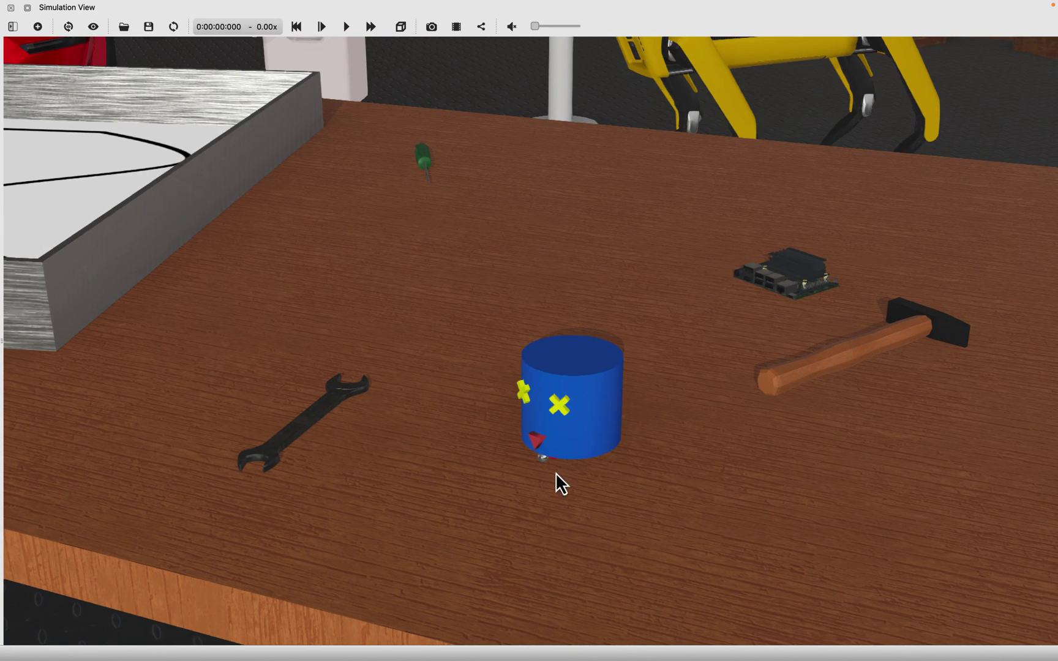
scroll(561, 480, "down", 3)
scroll(574, 491, "up", 4)
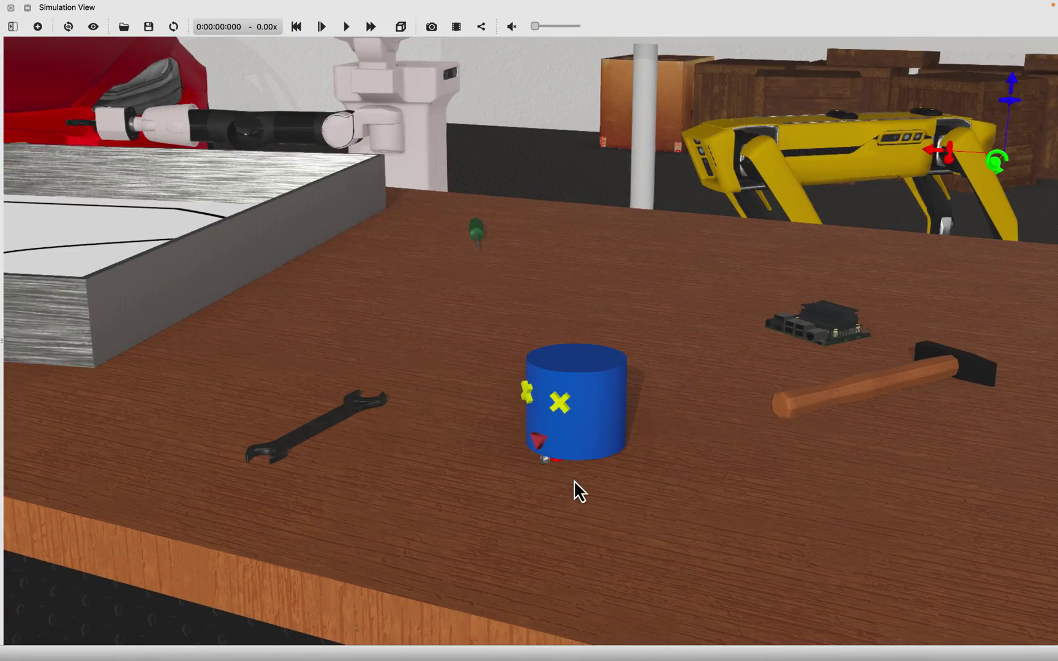
scroll(573, 482, "down", 3)
scroll(579, 482, "up", 3)
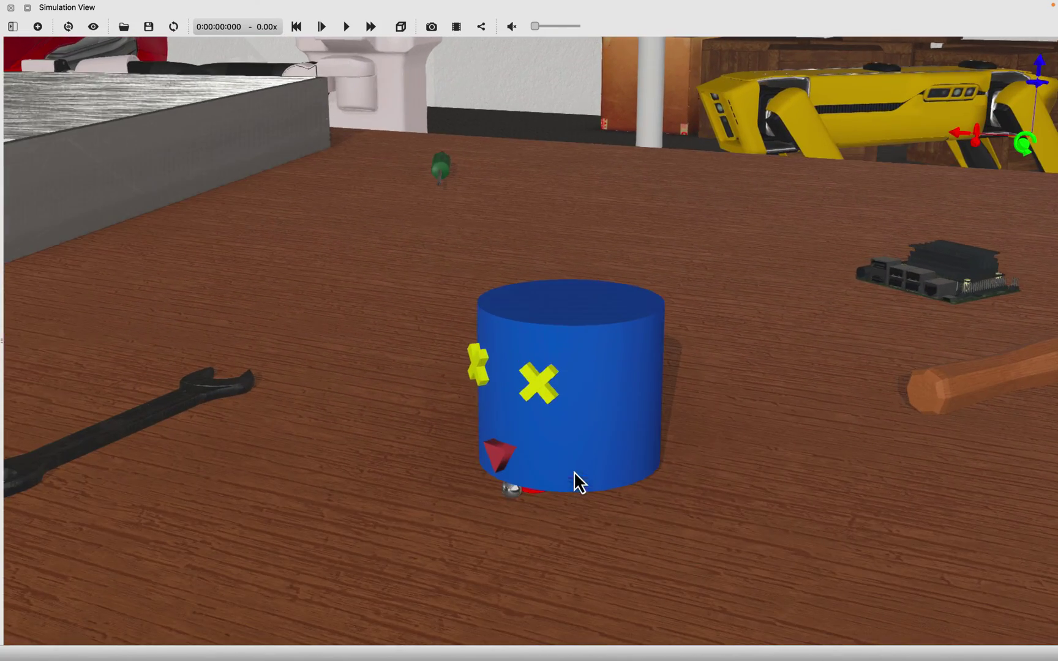
scroll(557, 455, "up", 3)
- Tilt the view to show the wheels under the blue robot, then zoom back out
scroll(539, 444, "down", 1)
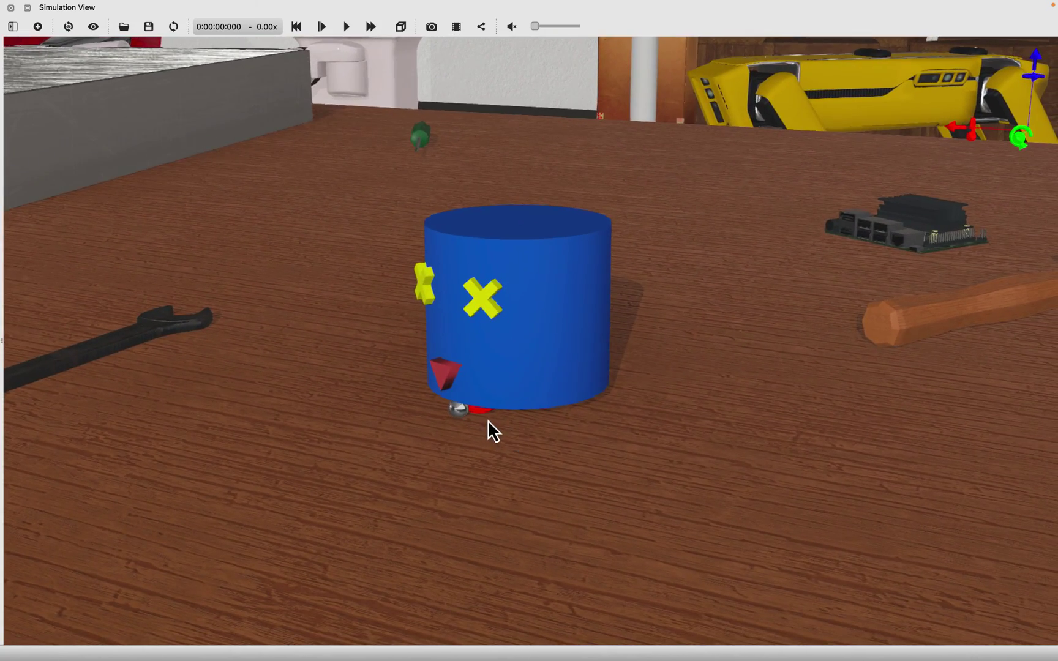
scroll(497, 435, "up", 3)
right_click_drag(535, 477, 531, 324)
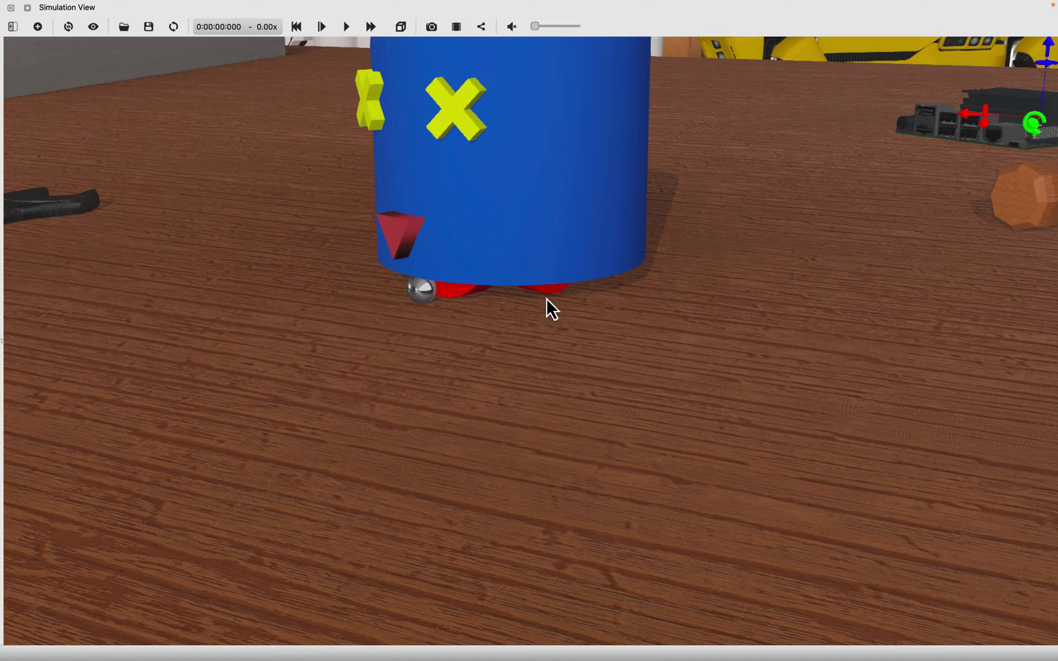
scroll(522, 267, "down", 10)
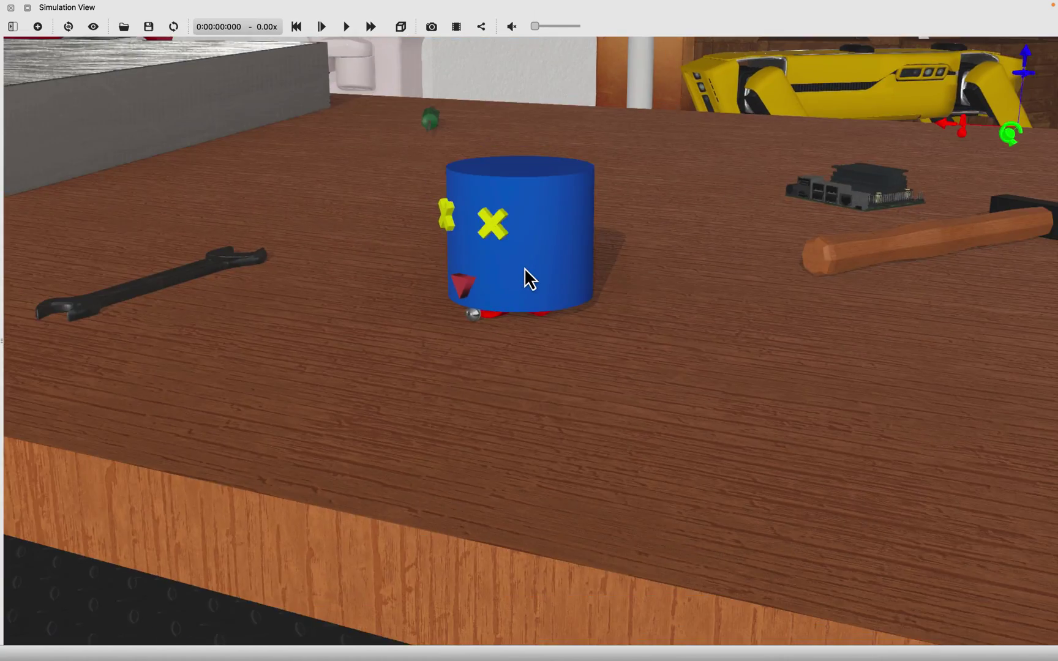
- Zoom onto the whiteboard's turning-robot diagrams, then frame the blue robot between the wrench and hammer
scroll(537, 248, "down", 3)
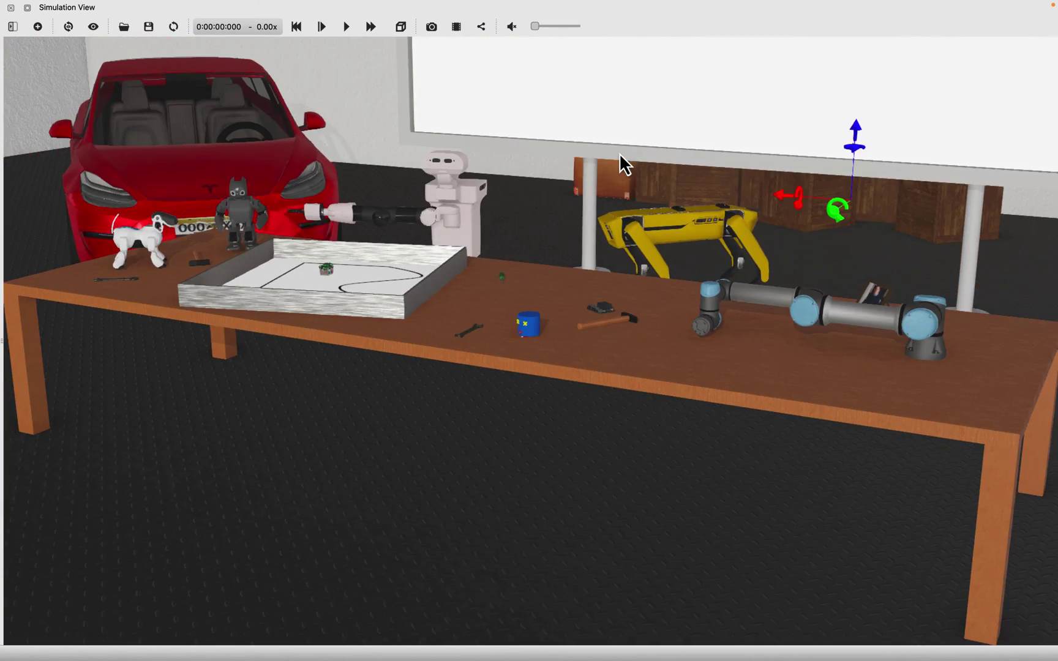
scroll(620, 153, "up", 8)
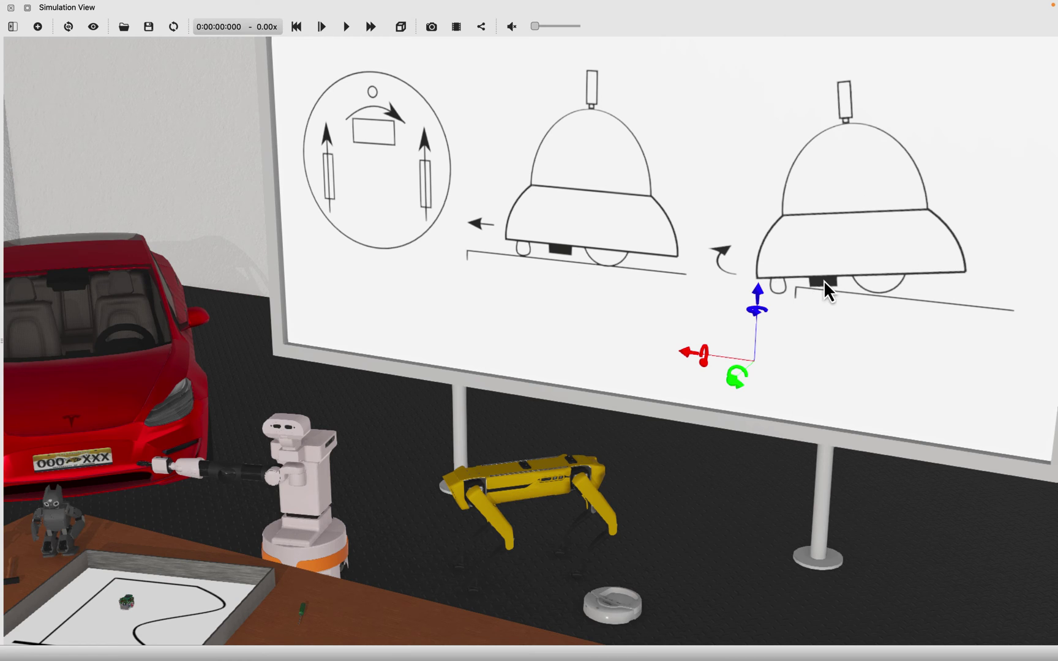
scroll(487, 436, "down", 5)
scroll(448, 496, "up", 5)
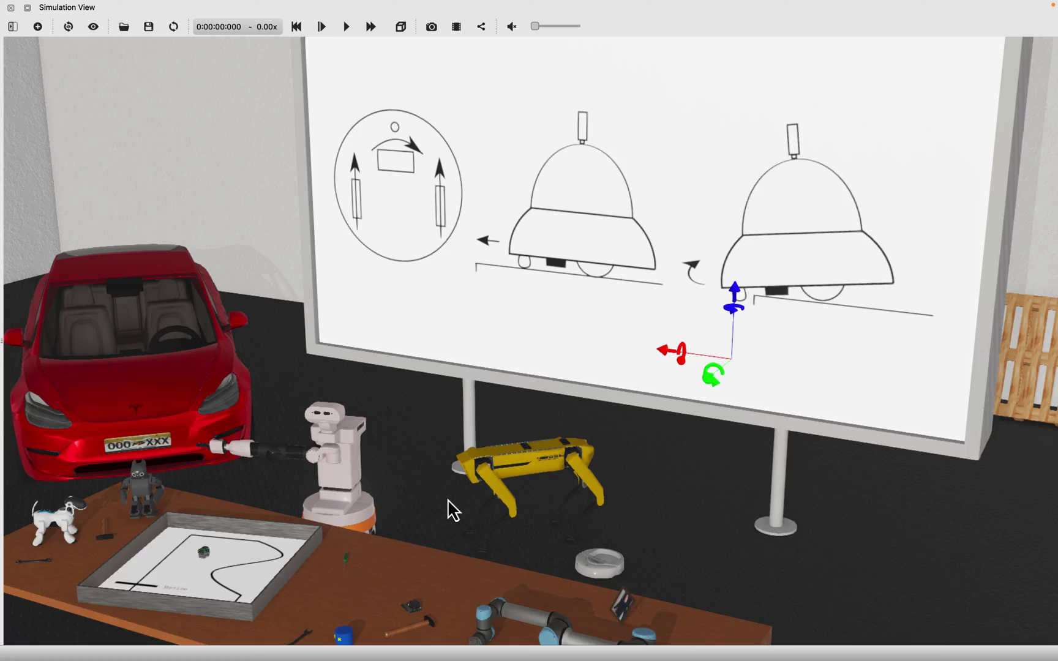
scroll(422, 375, "up", 5)
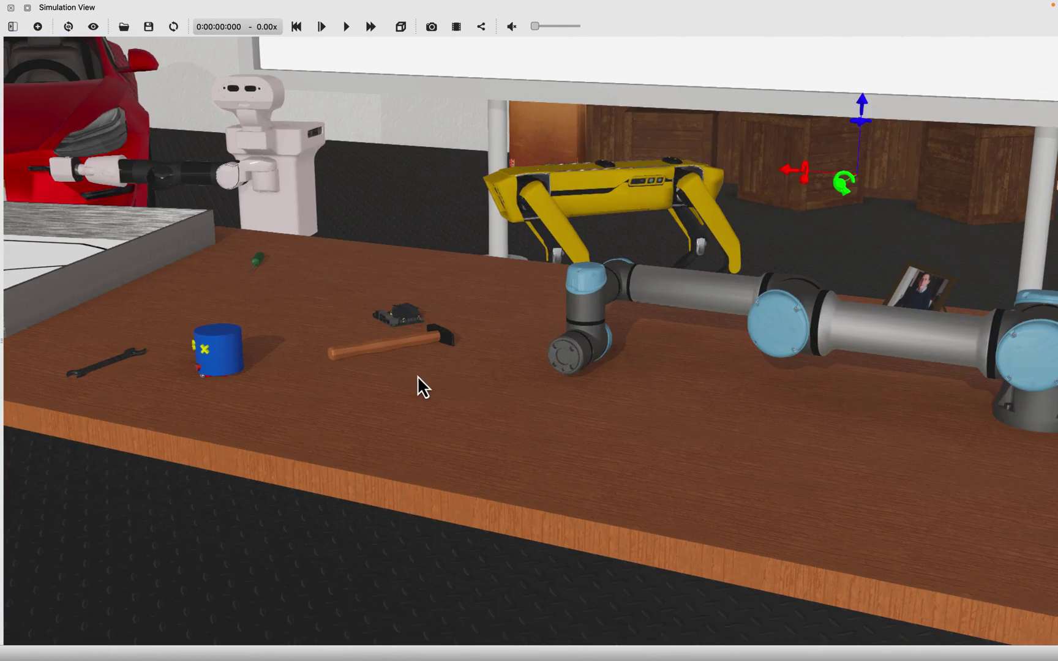
scroll(473, 424, "down", 2)
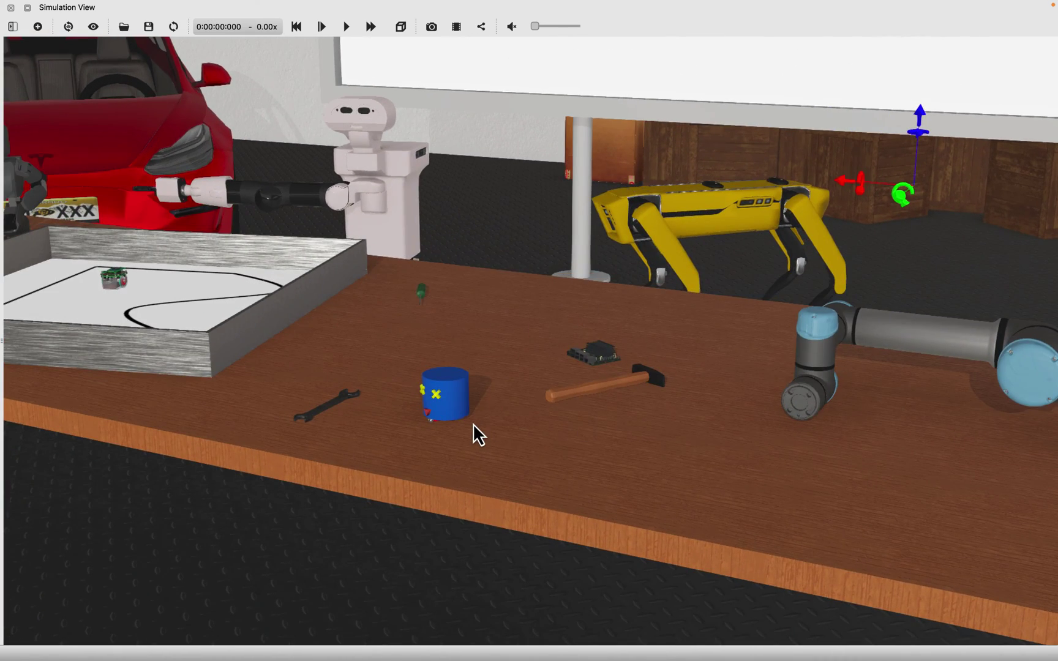
scroll(474, 424, "up", 4)
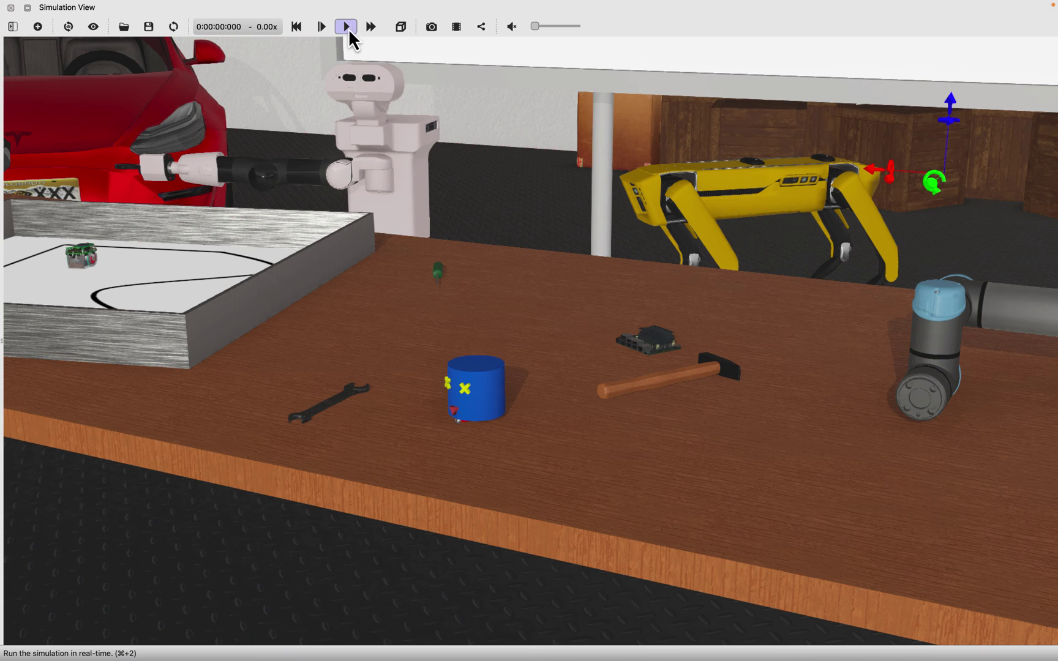
- Run the simulation in real time, select the blue robot, and pause it at the table edge
left_click(346, 26)
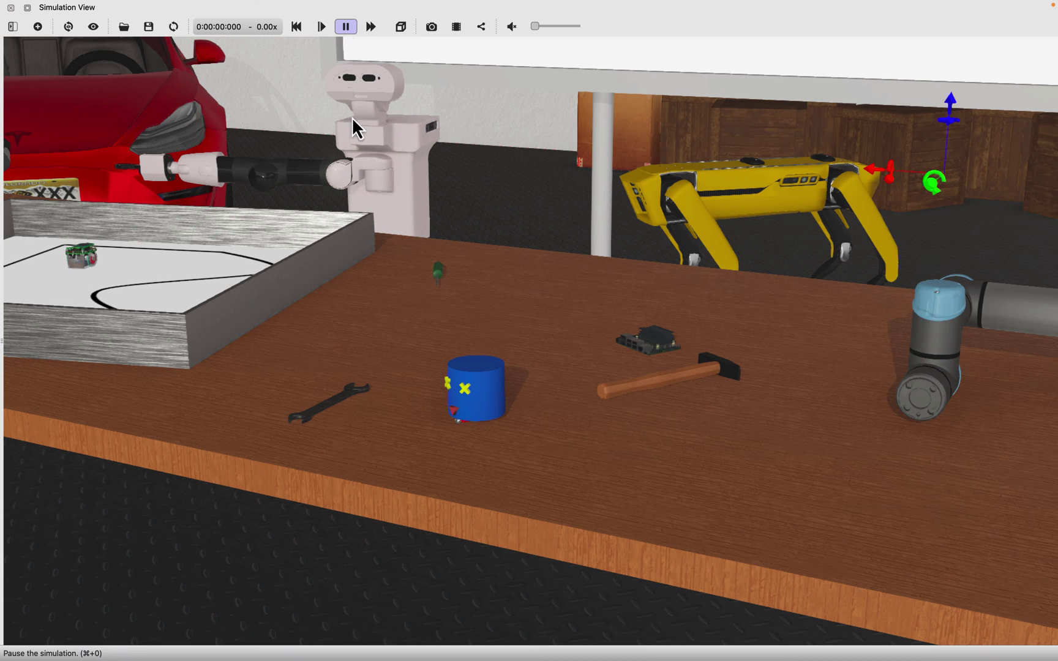
left_click(460, 424)
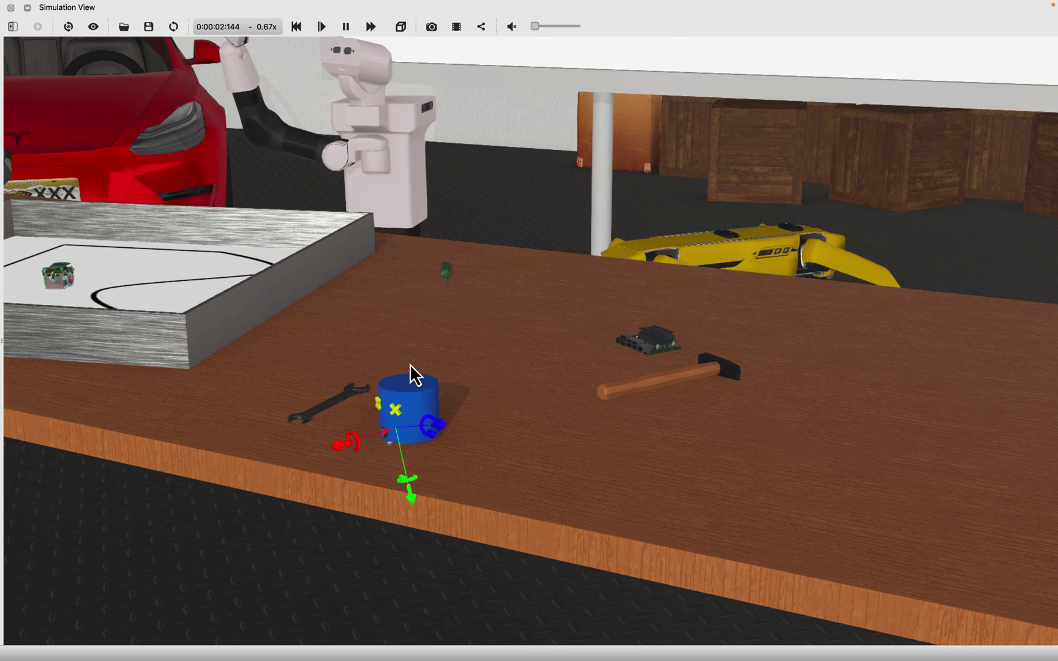
left_click(347, 27)
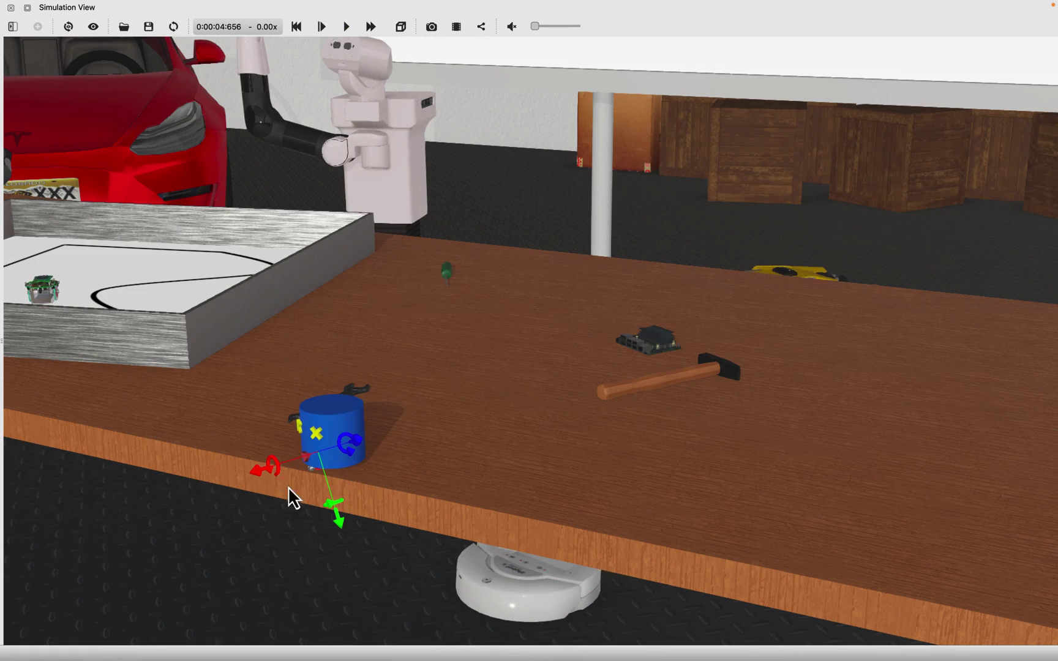
- Zoom and pan in on the blue robot at the table edge
scroll(294, 493, "up", 3)
right_click_drag(298, 500, 616, 358)
scroll(422, 372, "up", 5)
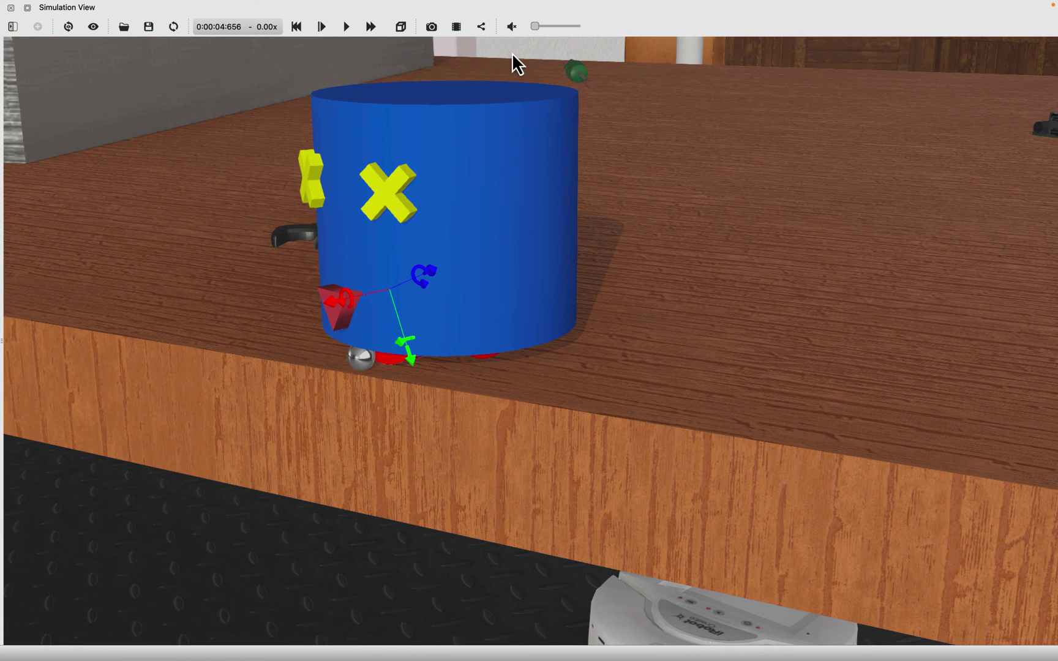
- Step the simulation forward from 0:00:04:656 until the robot tips at the table edge
left_click(325, 26)
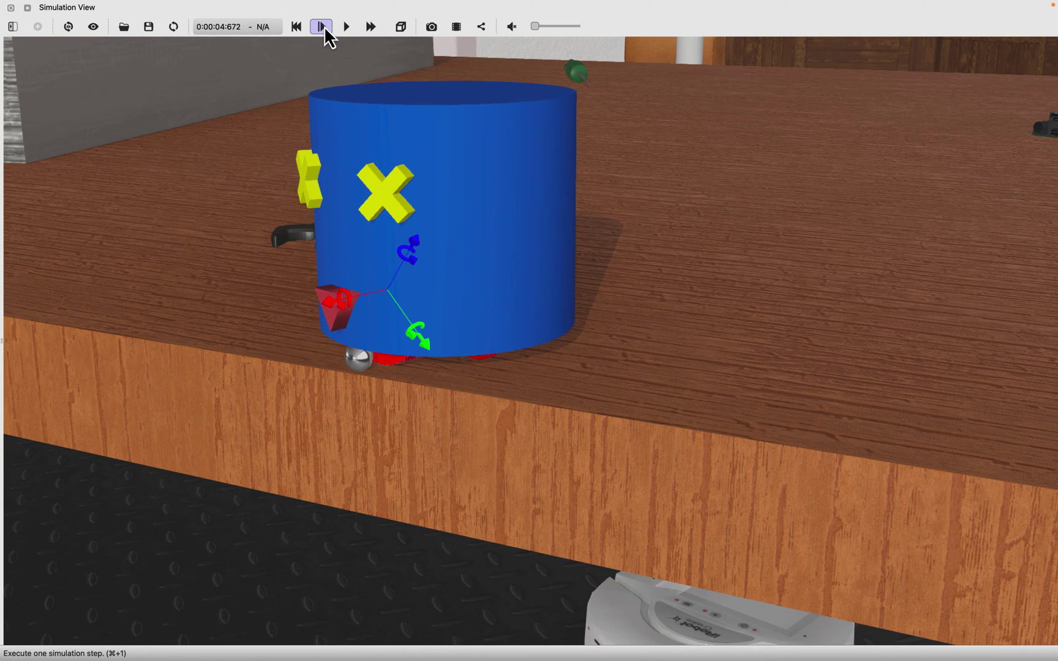
left_click(325, 26)
left_click(324, 25)
left_click(324, 25)
left_click(324, 25)
left_click(324, 26)
left_click(324, 26)
left_click(324, 25)
left_click(324, 26)
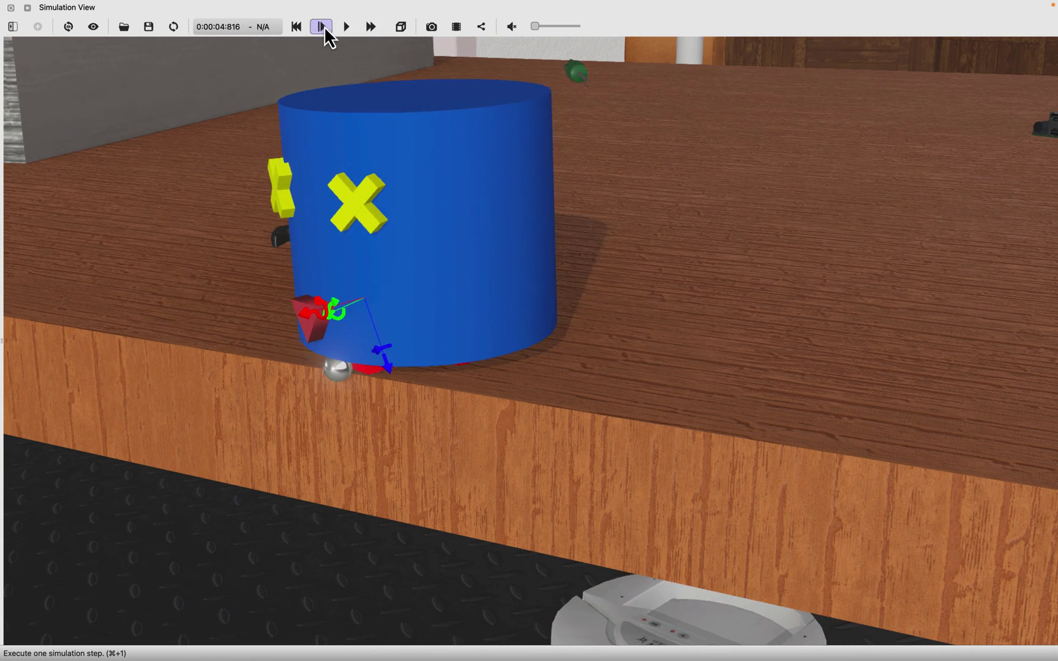
left_click(324, 27)
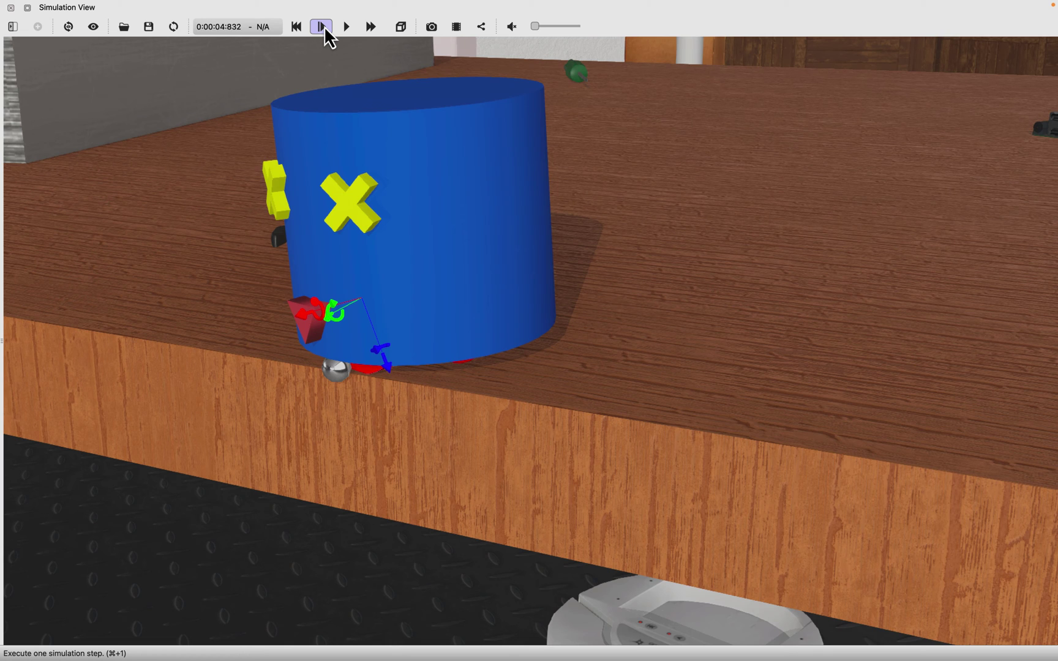
left_click(325, 25)
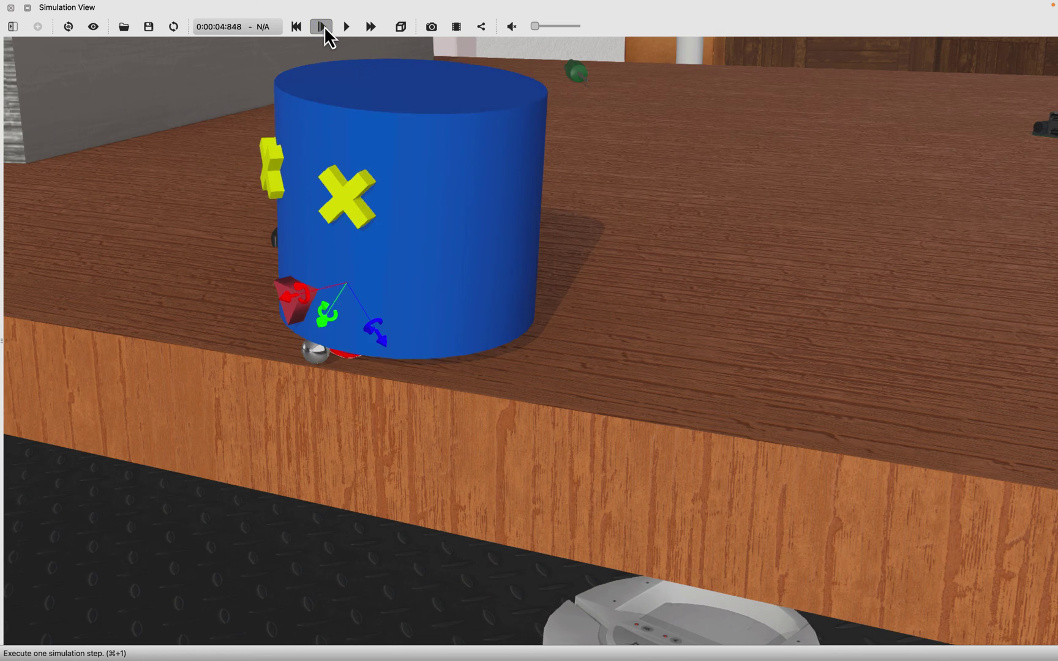
left_click(325, 25)
left_click(324, 25)
left_click(324, 25)
left_click(325, 26)
left_click(325, 26)
- Keep stepping to 0:00:05:280 as the robot rights itself, then zoom out slightly
left_click(324, 25)
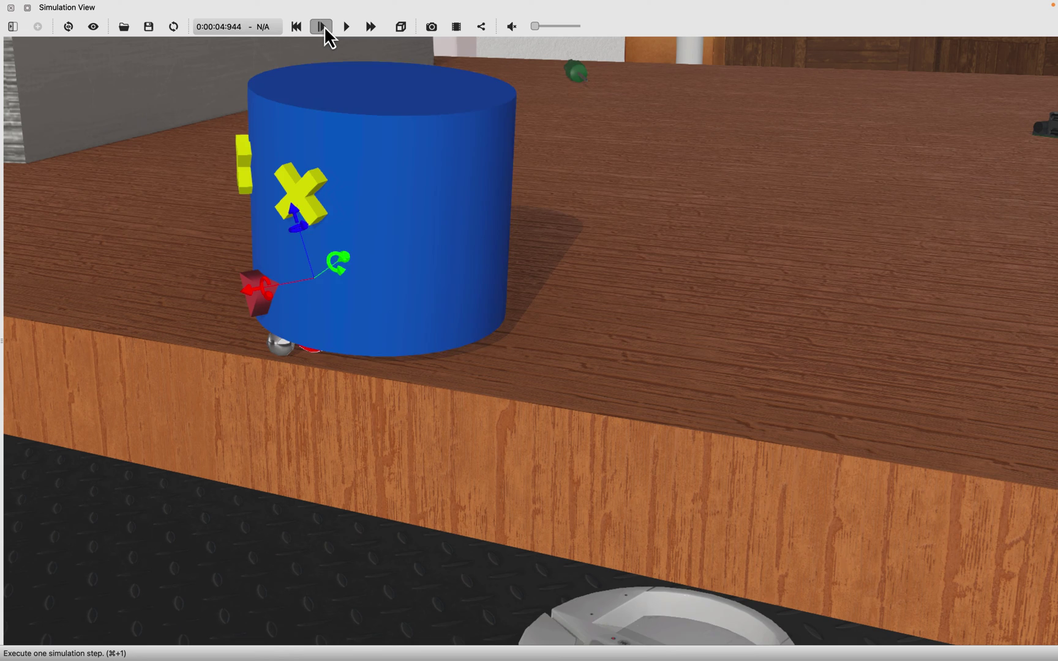
left_click(324, 26)
left_click(324, 25)
left_click(324, 26)
left_click(325, 26)
left_click(324, 26)
left_click(324, 25)
left_click(325, 26)
left_click(325, 26)
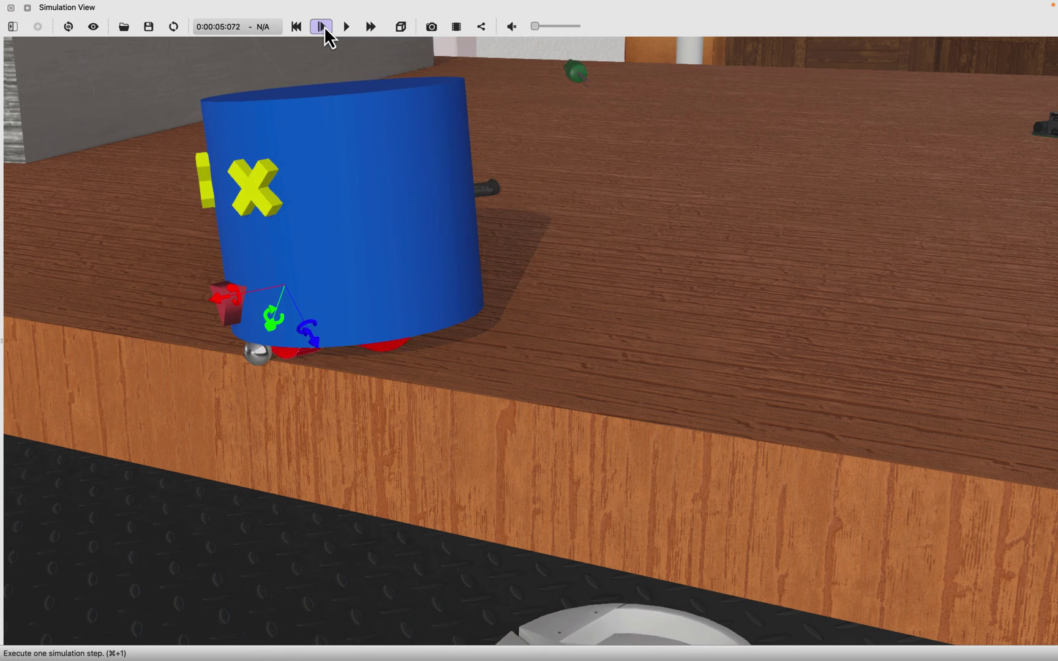
left_click(324, 25)
left_click(324, 26)
left_click(324, 26)
left_click(325, 25)
left_click(324, 26)
left_click(324, 25)
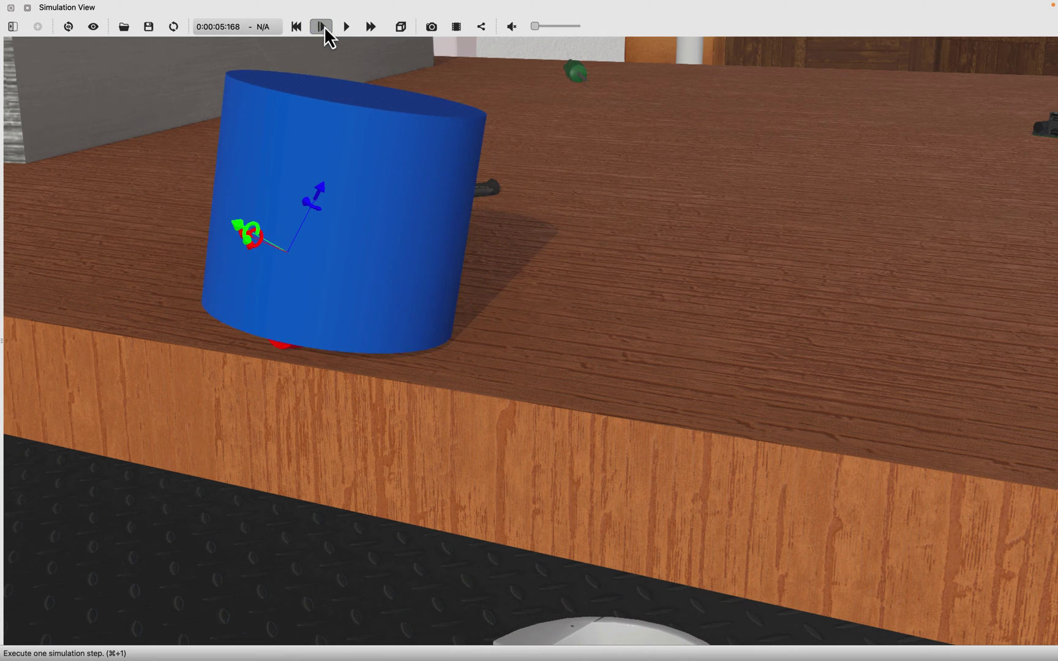
left_click(324, 26)
left_click(324, 26)
left_click(325, 26)
left_click(324, 26)
left_click(324, 26)
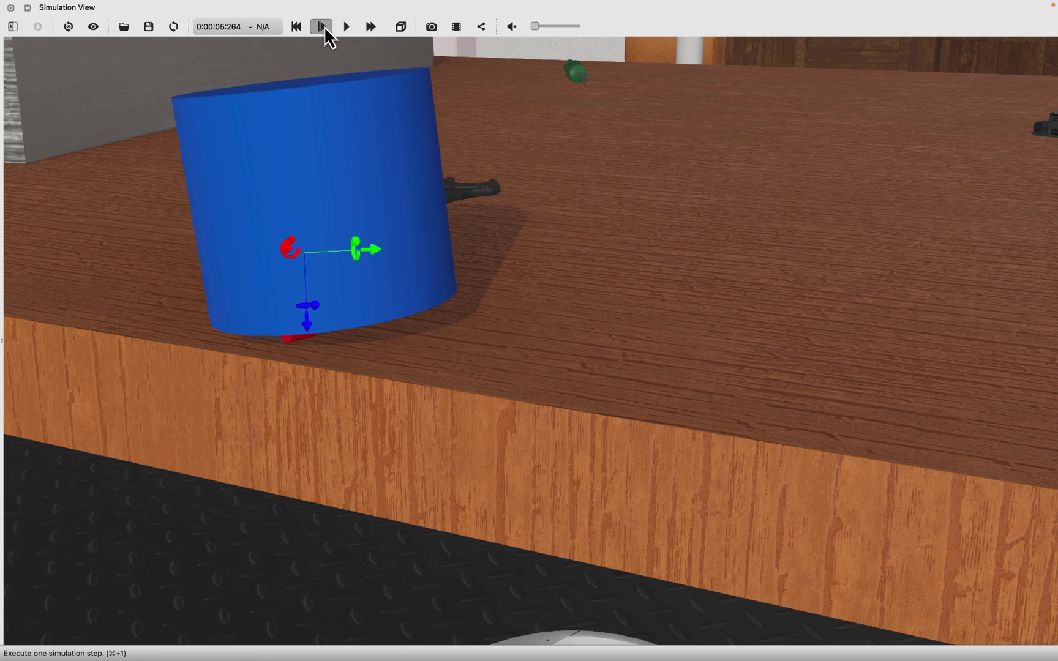
left_click(324, 25)
scroll(394, 153, "down", 1)
scroll(394, 152, "down", 3)
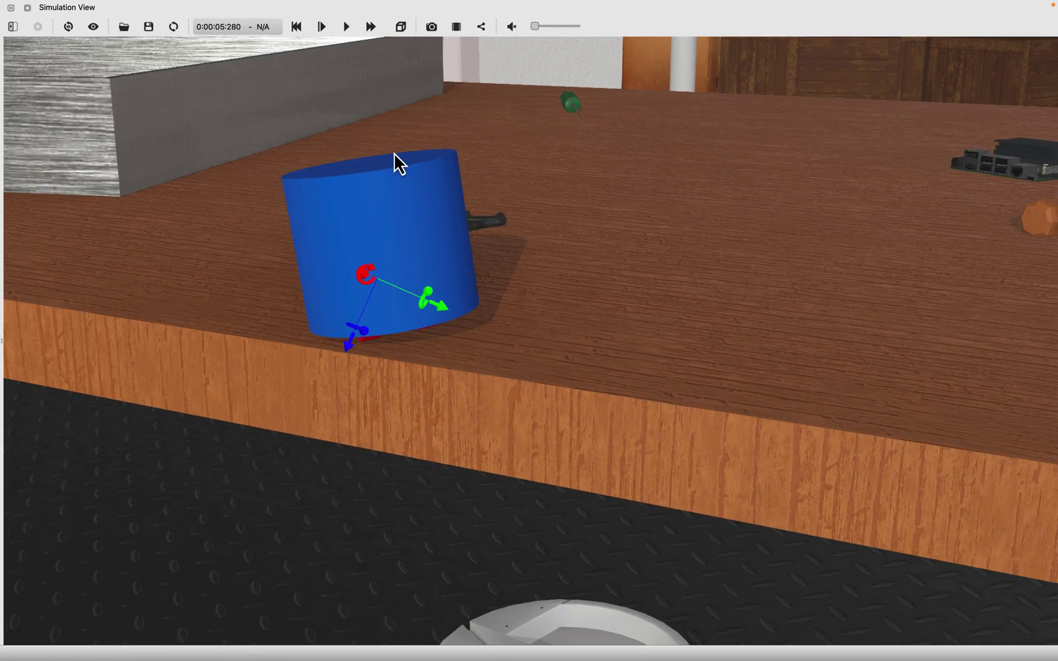
- Resume the simulation and zoom out and pan to follow the robot driving back across the table
right_click_drag(510, 269, 515, 316)
left_click(347, 28)
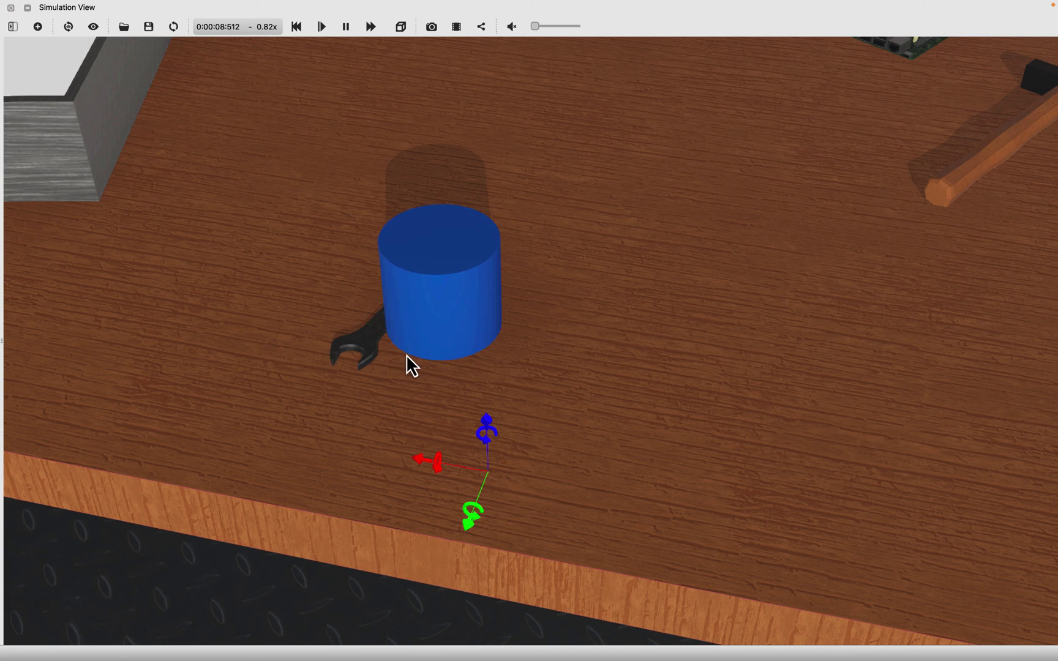
scroll(486, 283, "down", 5)
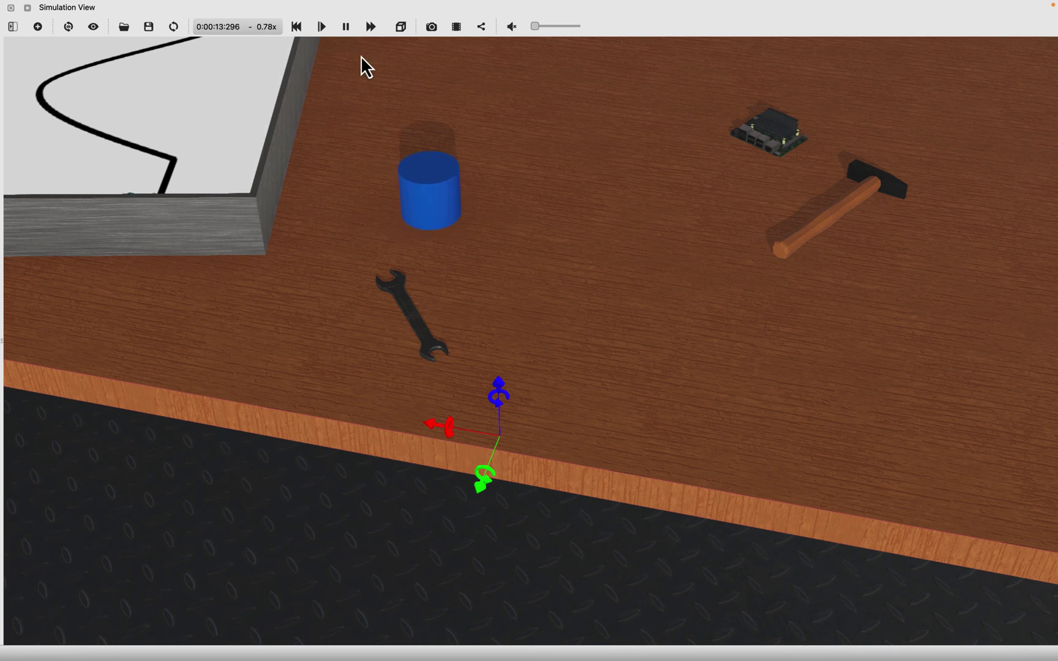
left_click_drag(361, 56, 414, 230)
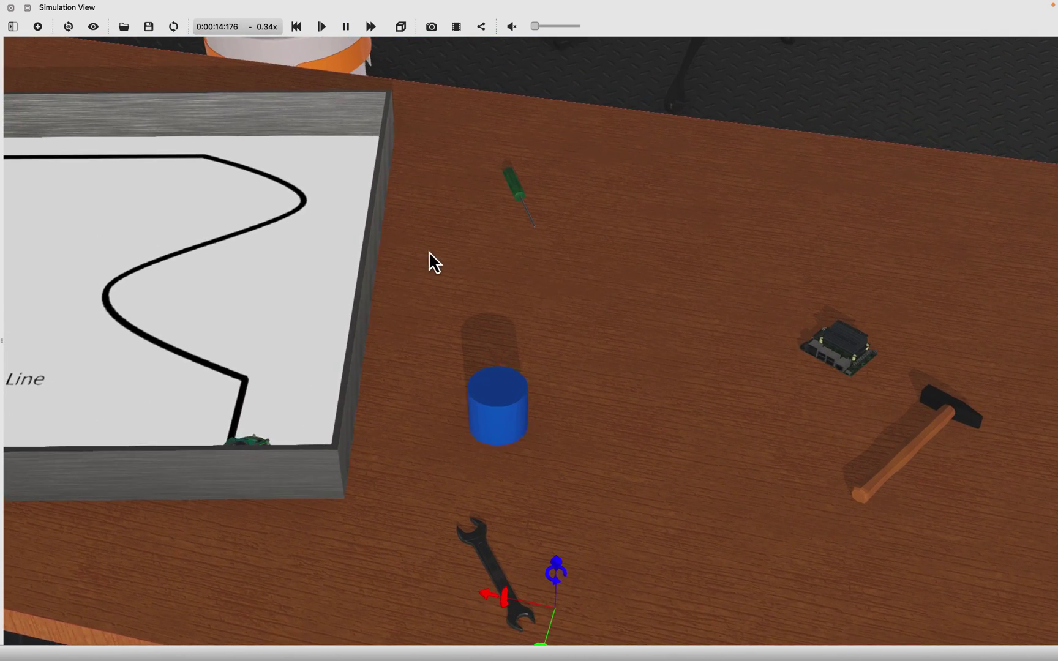
right_click_drag(428, 251, 469, 268)
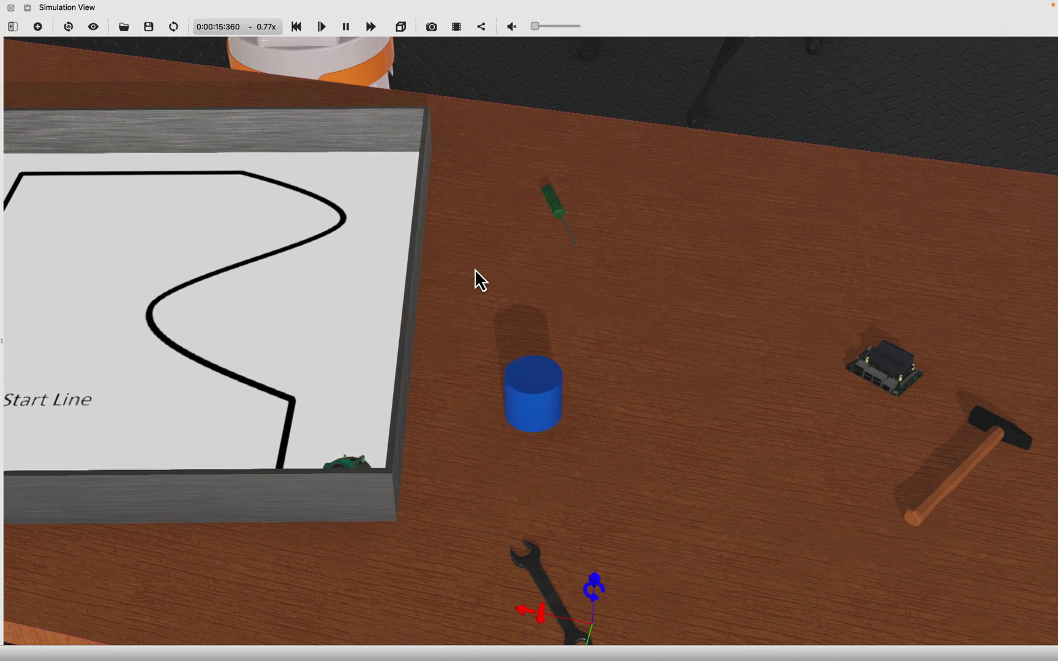
left_click(351, 27)
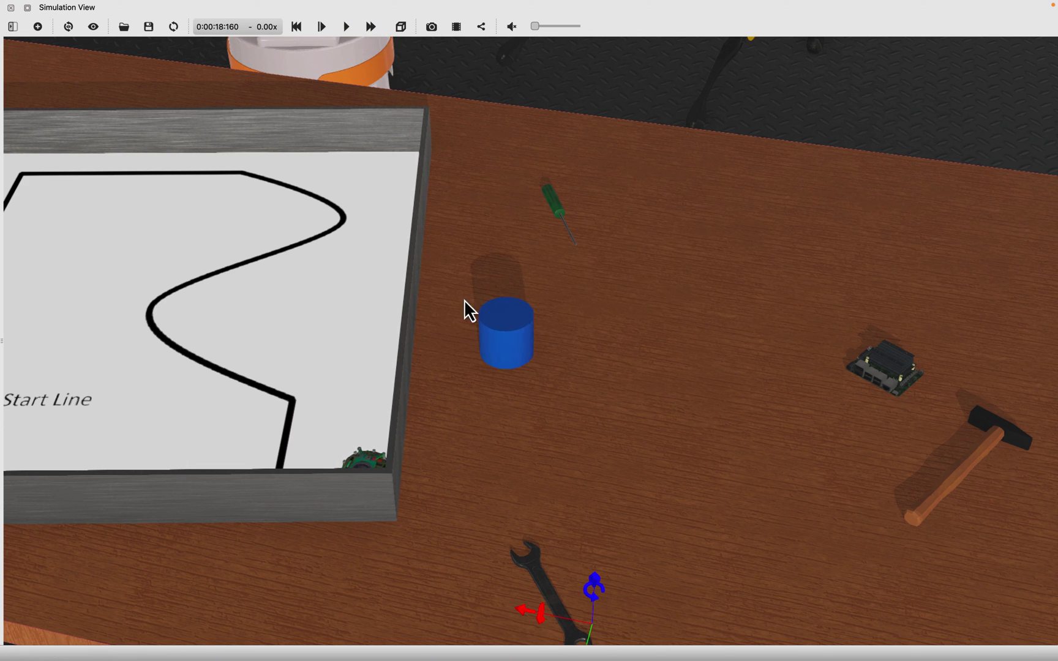
left_click_drag(442, 319, 449, 315)
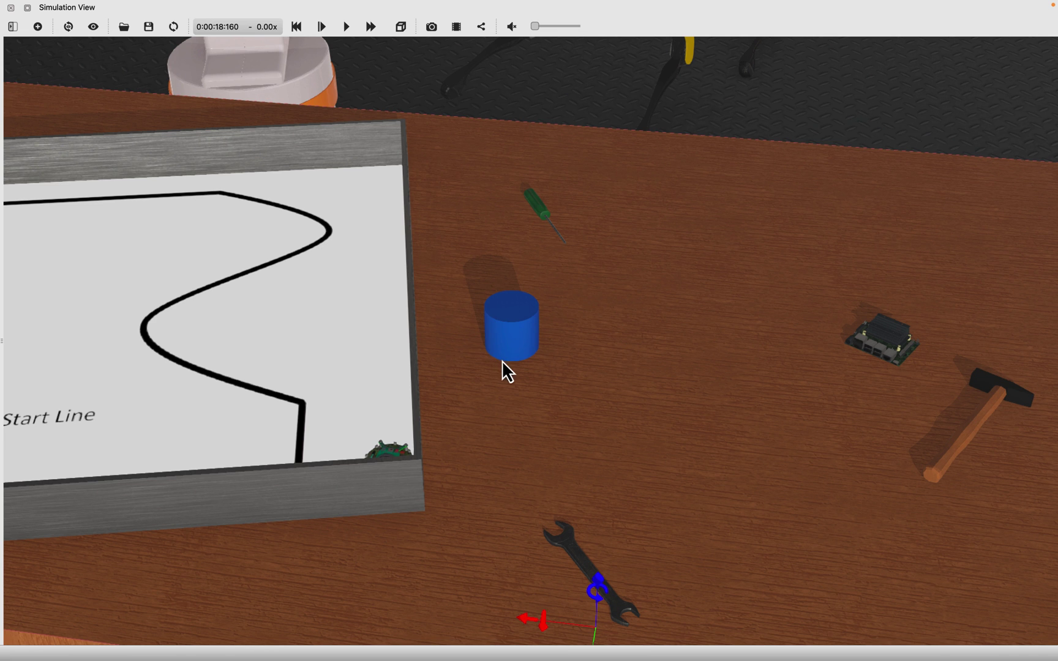
right_click_drag(497, 381, 527, 387)
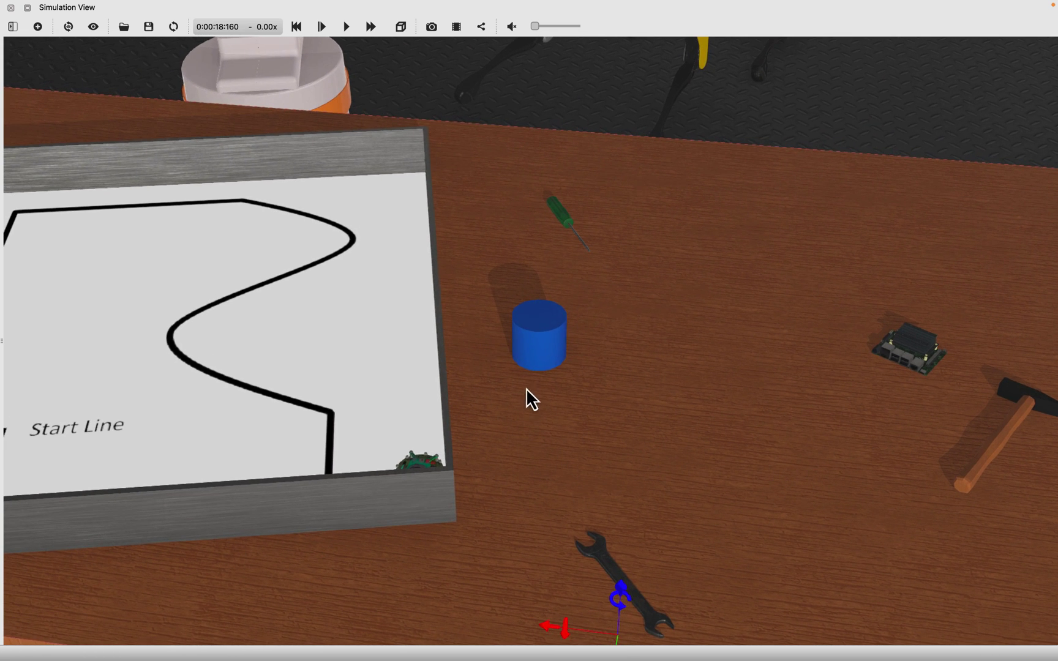
left_click(545, 361)
left_click(539, 438)
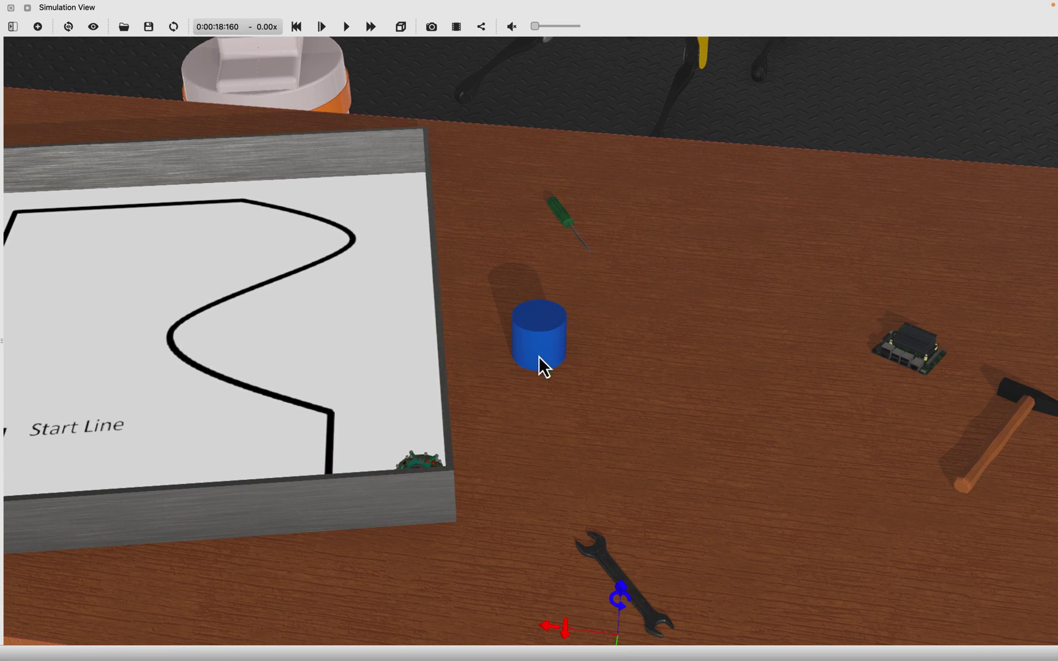